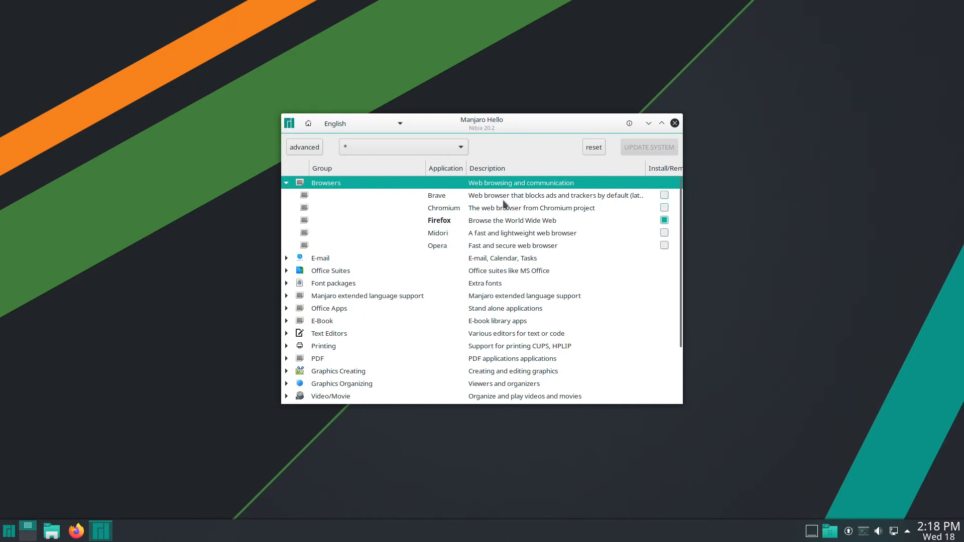
Step: Examine the applications offered in the E-mail and Office Suites groups, and close Manjaro Hello
left_click(286, 183)
left_click(287, 196)
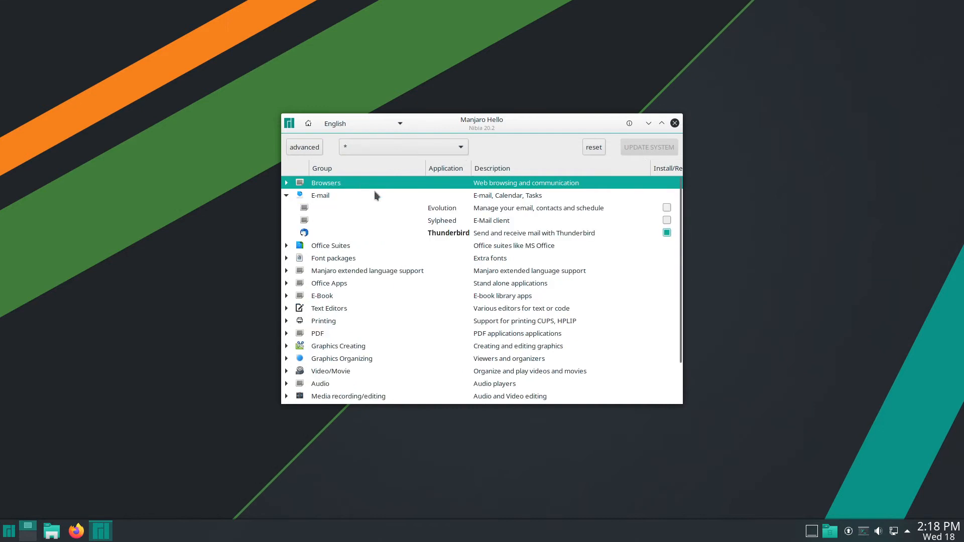
left_click(286, 195)
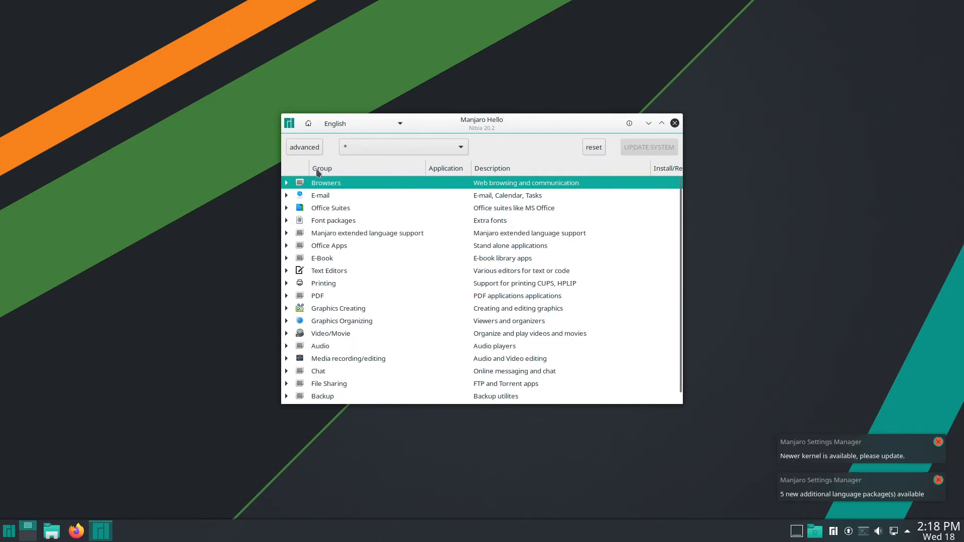
left_click(286, 208)
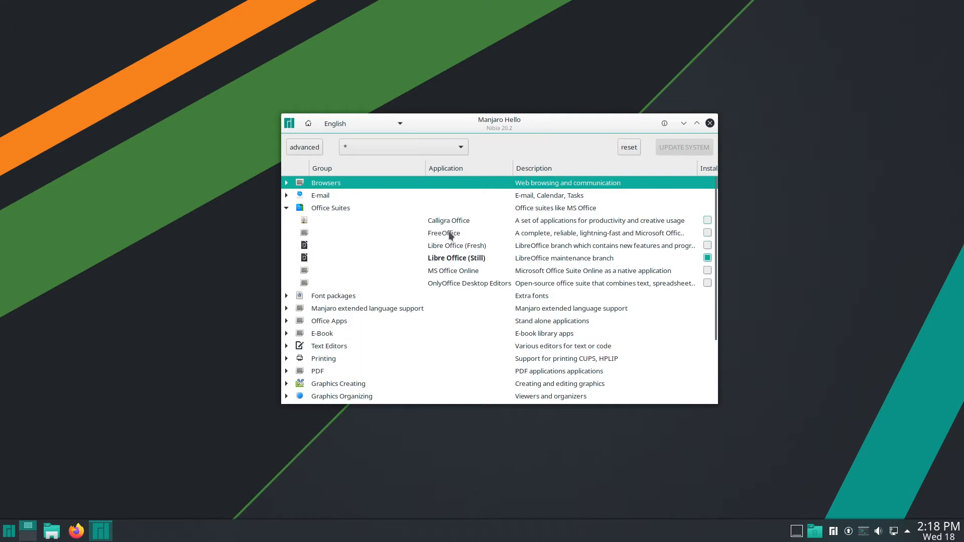
left_click(286, 208)
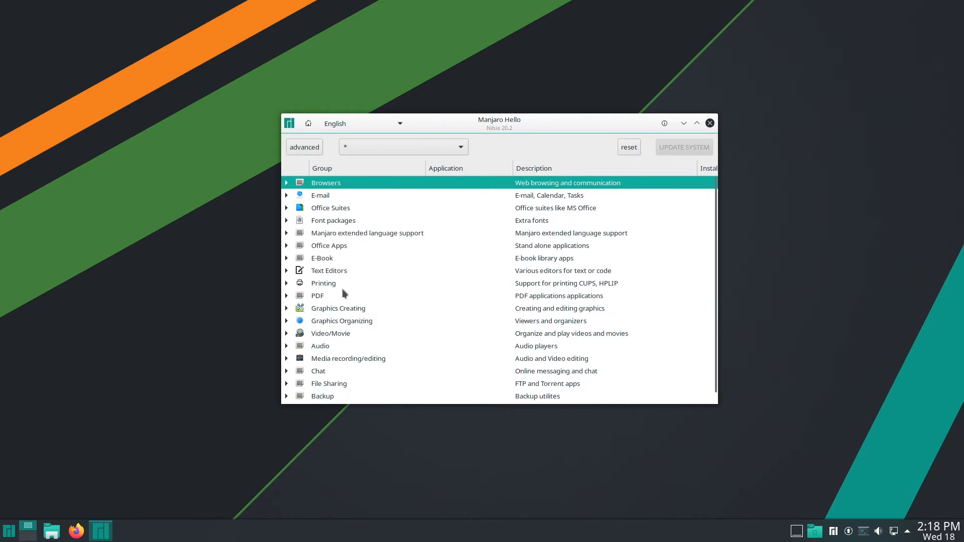
left_click(710, 123)
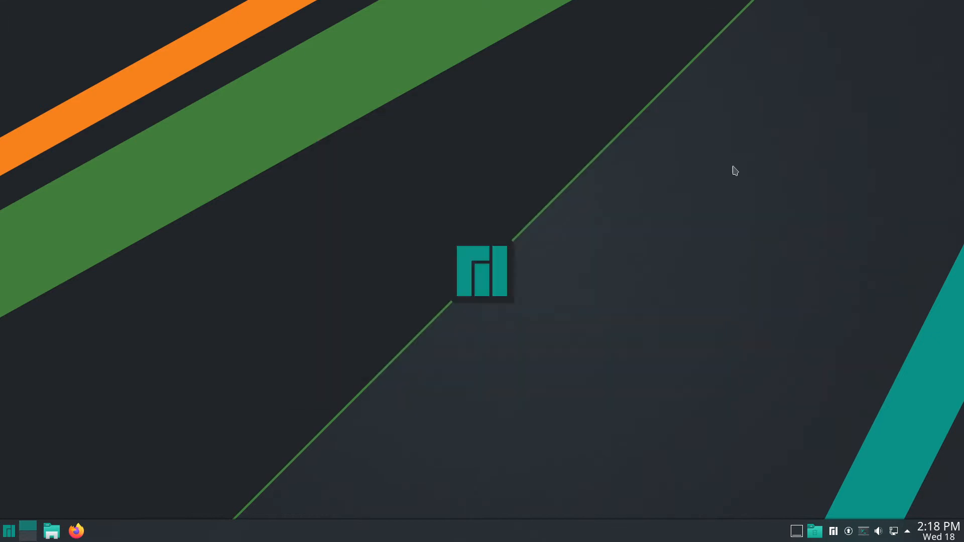
Step: Search the application launcher for "soft", open Add/Remove Software, and look through its featured packages
left_click(5, 535)
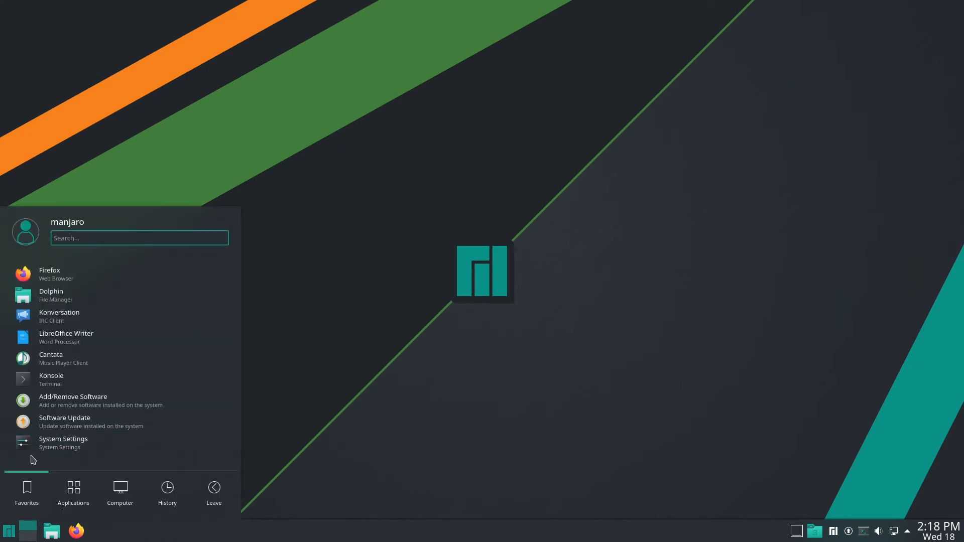
type("soft")
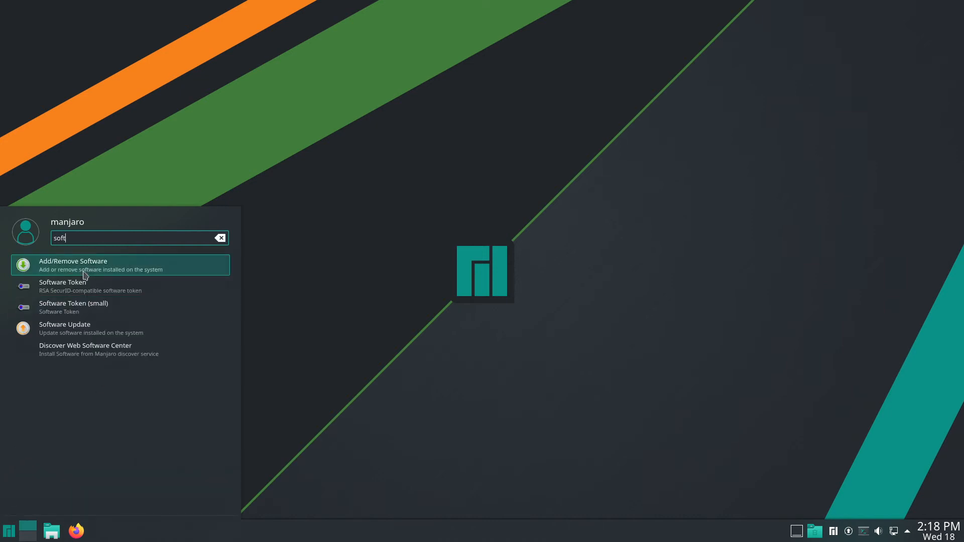
left_click(84, 274)
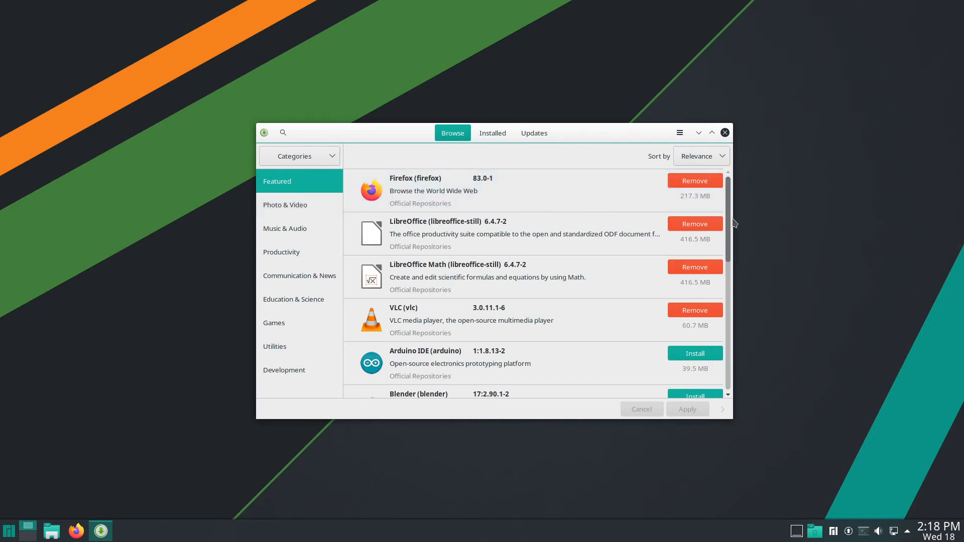
left_click_drag(731, 232, 740, 176)
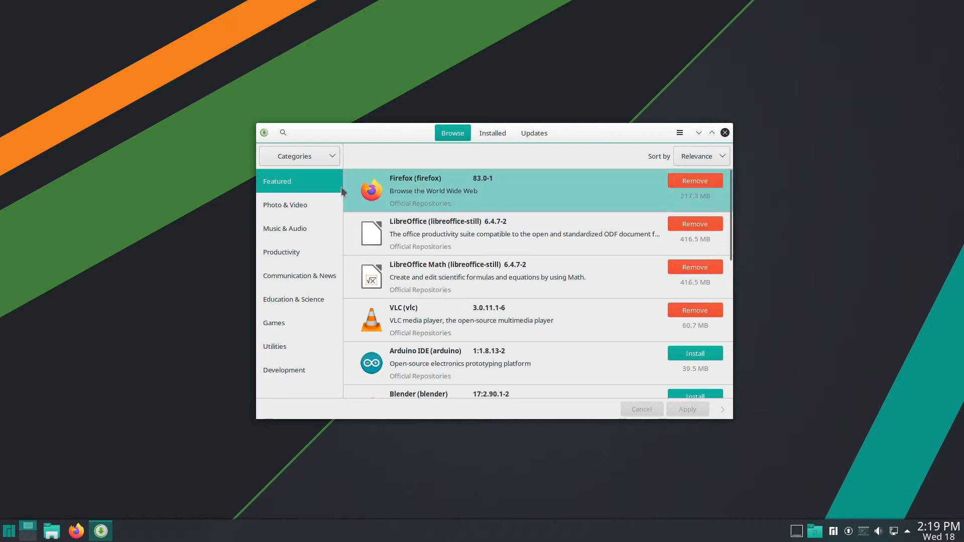
Step: Open the package manager's preferences, authenticating with the account password
left_click(679, 133)
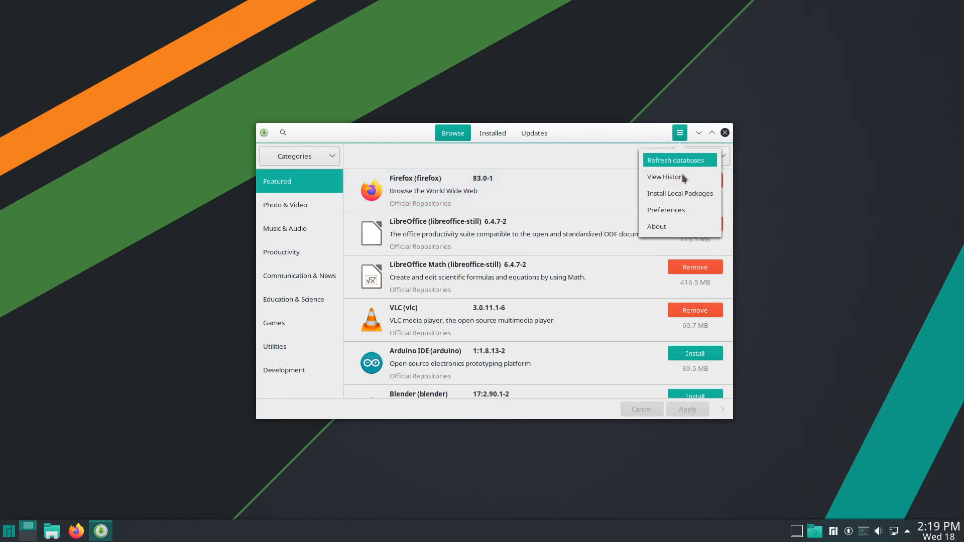
left_click(671, 210)
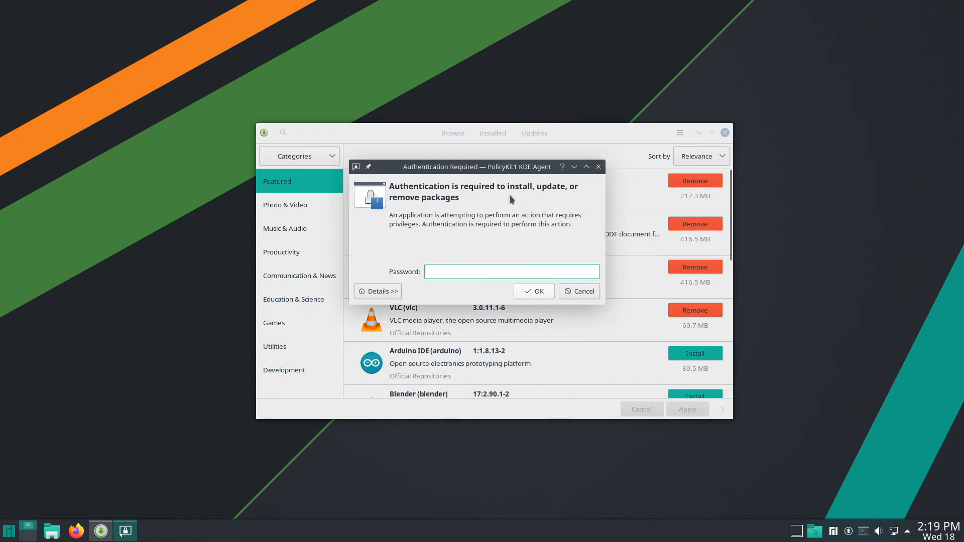
type("•••••")
key("Return")
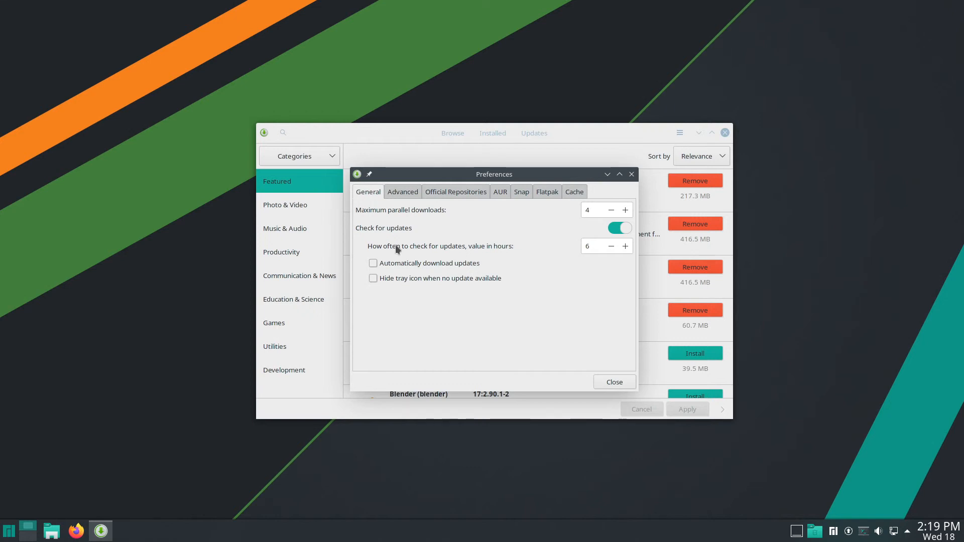
Step: Review the Advanced, Official Repositories and AUR preferences
left_click(402, 193)
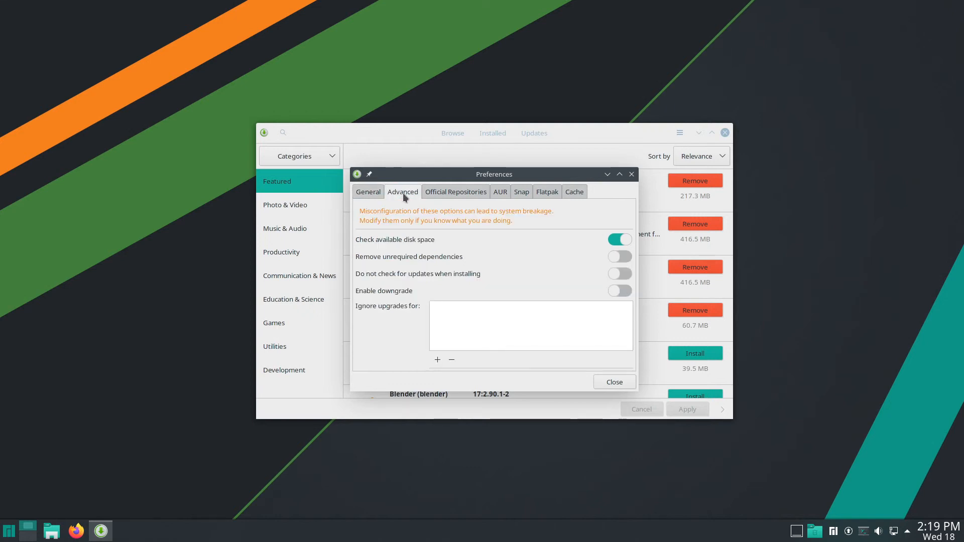
left_click(481, 193)
left_click(500, 193)
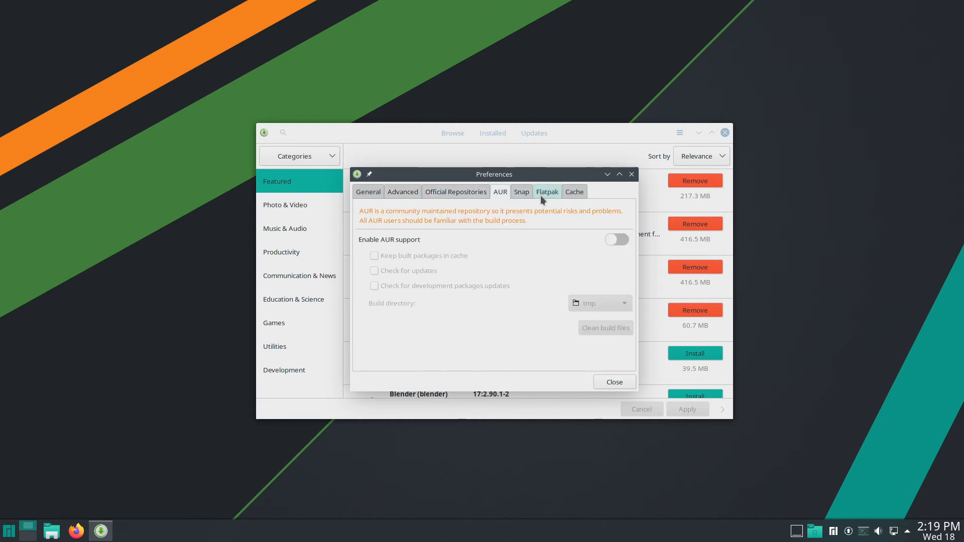
Step: Enable Snap, AUR and Flatpak support in the preferences
left_click(522, 193)
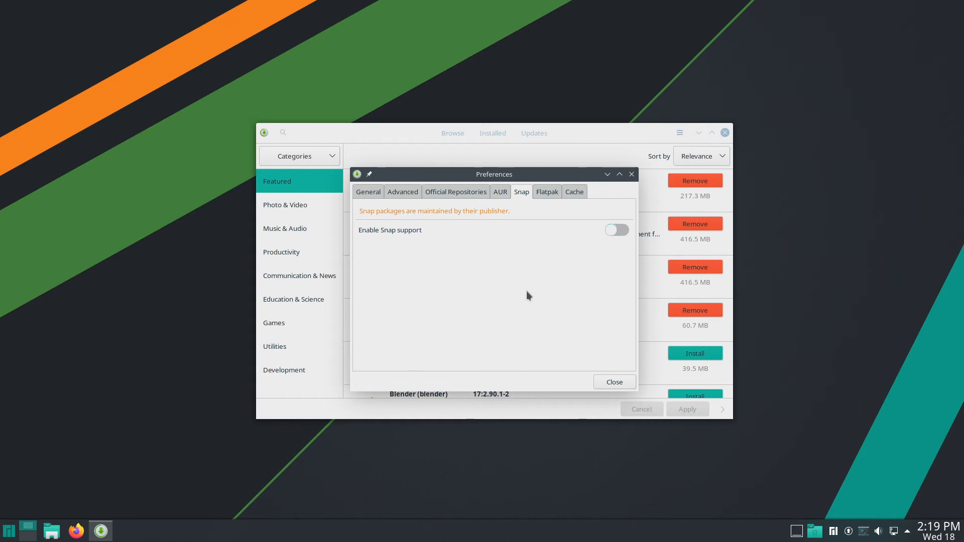
left_click(610, 231)
left_click(500, 192)
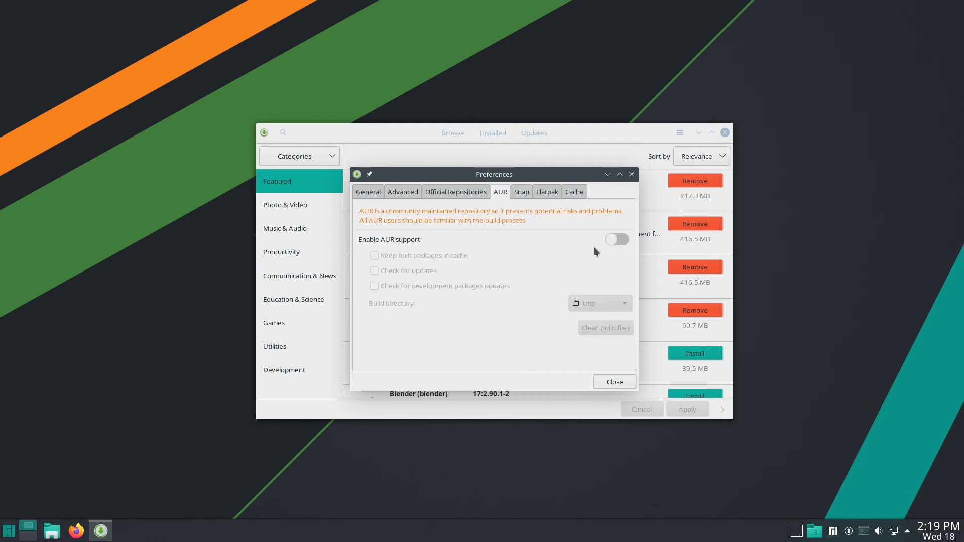
left_click(613, 241)
left_click(549, 194)
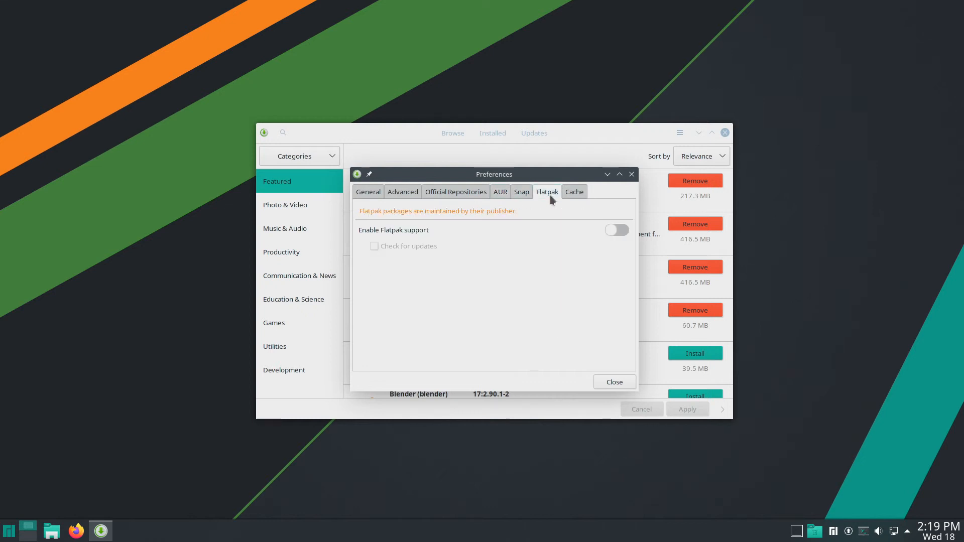
left_click(607, 232)
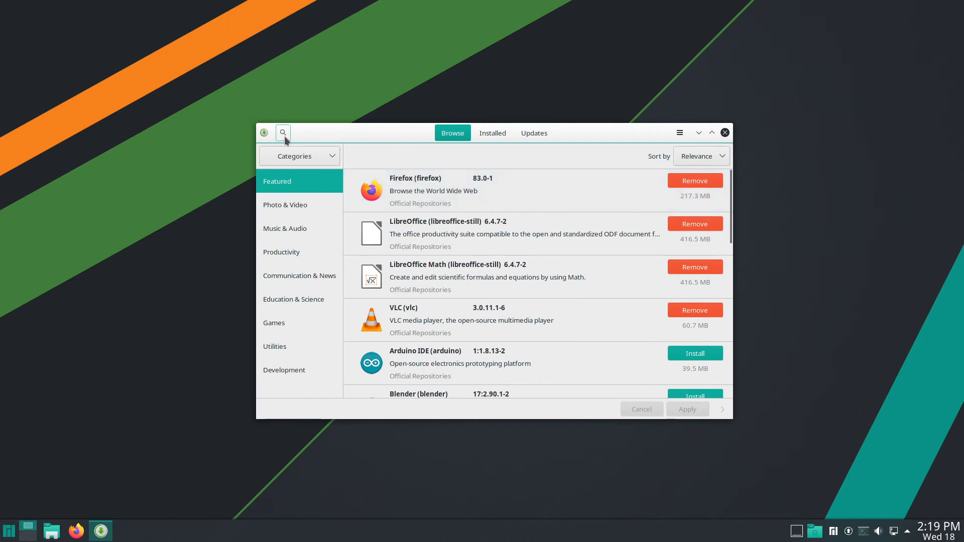
Step: Search the packages for "kdenlive" and look through the versions offered by the different sources
left_click(284, 136)
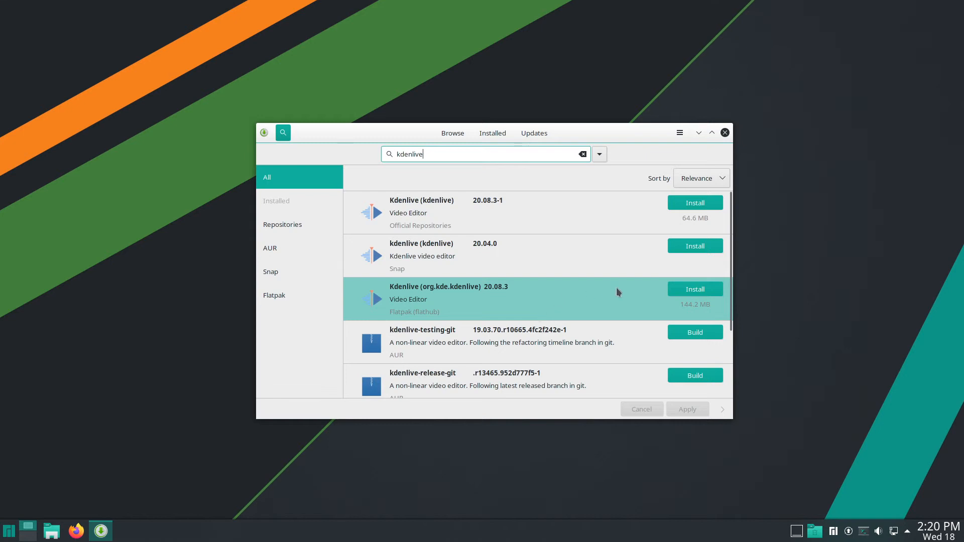
scroll(619, 294, "down", 3)
scroll(646, 245, "up", 3)
Step: Reopen the preferences and disable AUR, Snap and Flatpak support
left_click(680, 133)
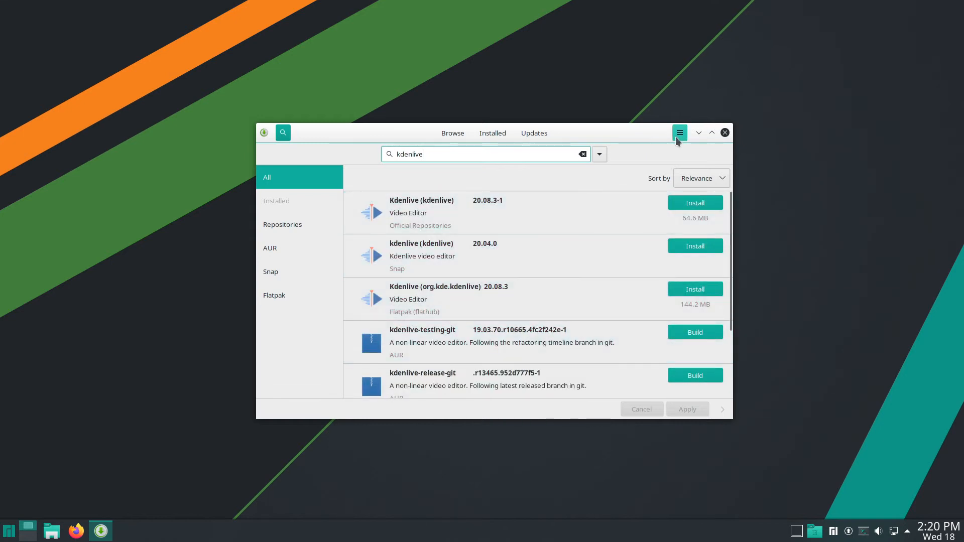
left_click(661, 215)
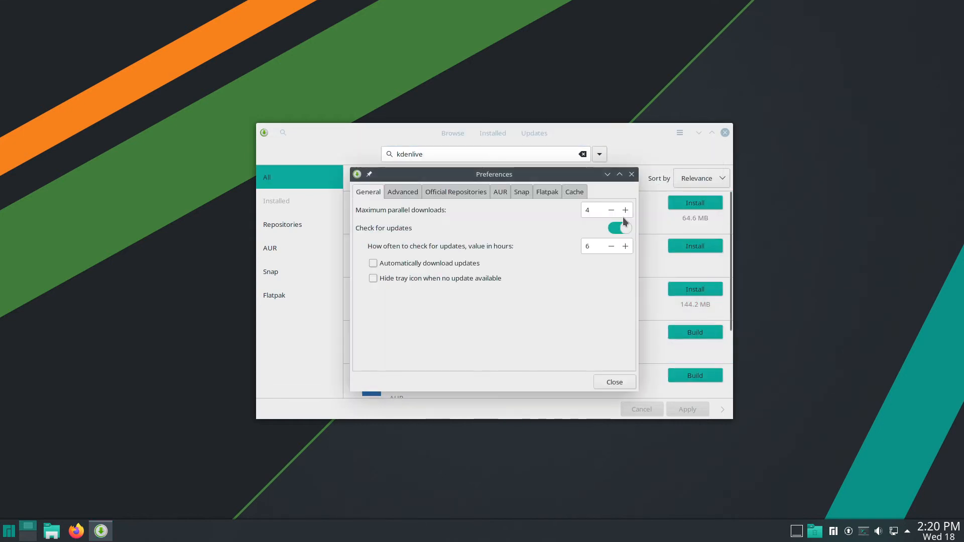
left_click(515, 194)
left_click(500, 191)
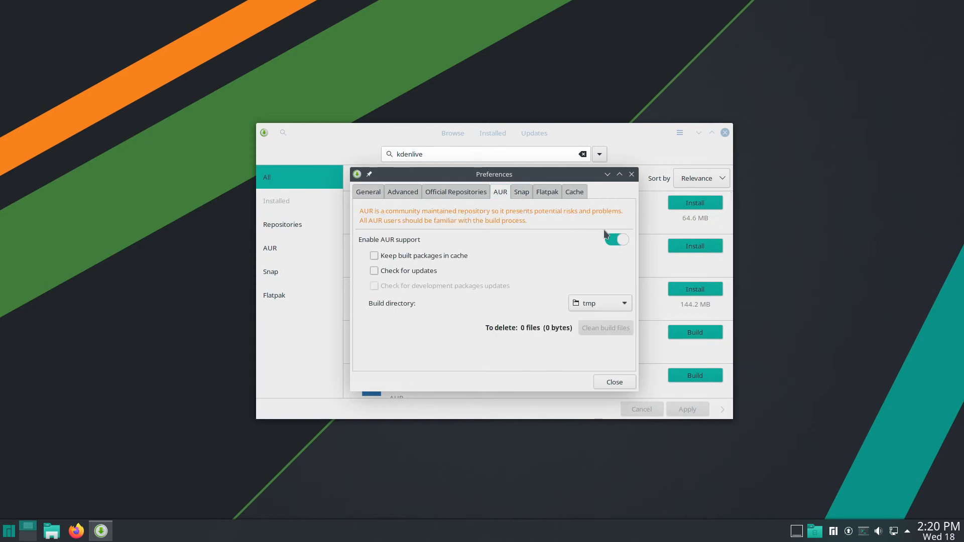
left_click(617, 239)
left_click(524, 194)
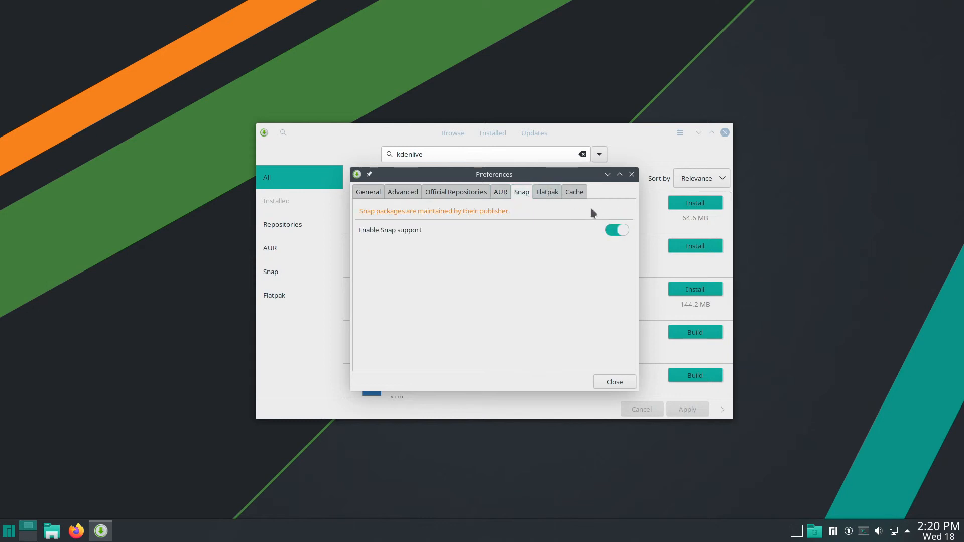
left_click(622, 230)
left_click(549, 195)
left_click(621, 231)
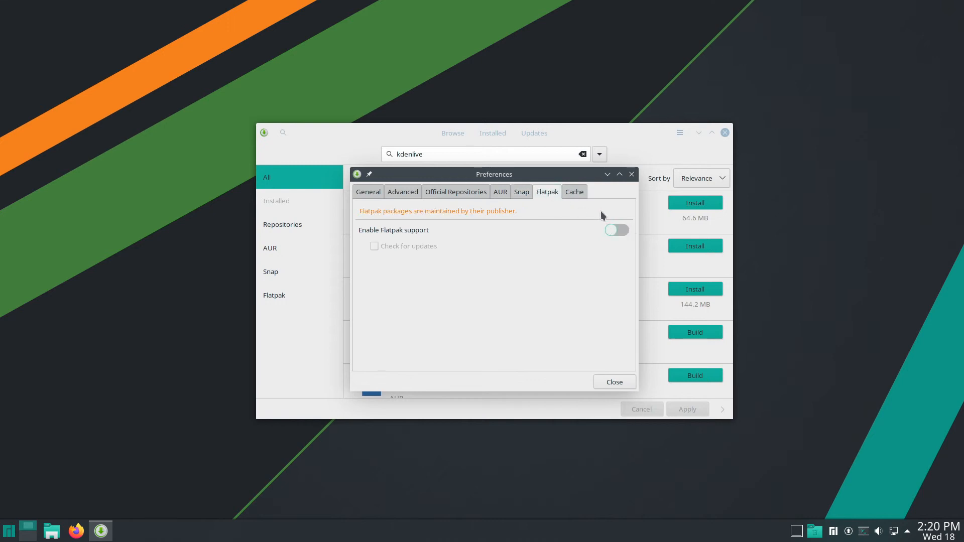
Step: Check the cache preferences, set the official repository mirrors to United_States, and refresh the mirrors list
left_click(575, 193)
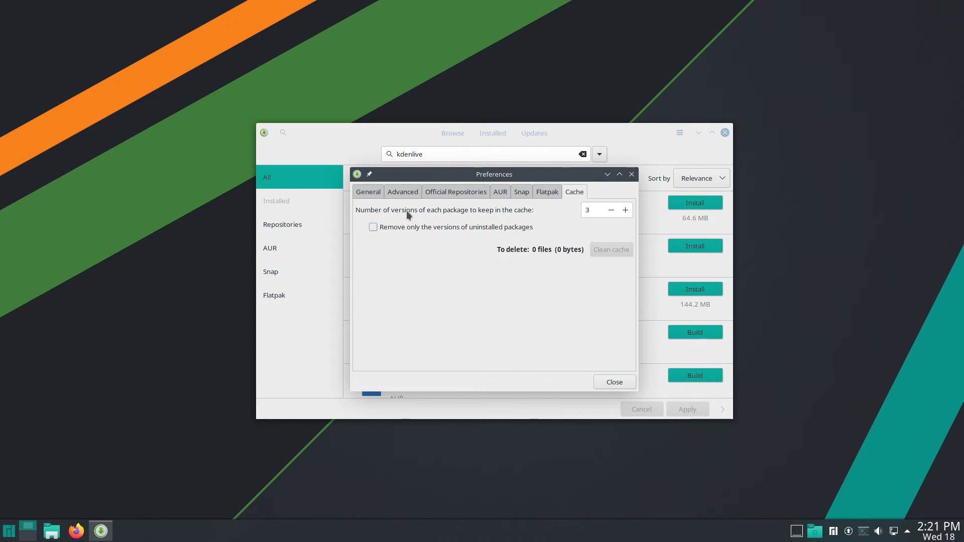
left_click(437, 194)
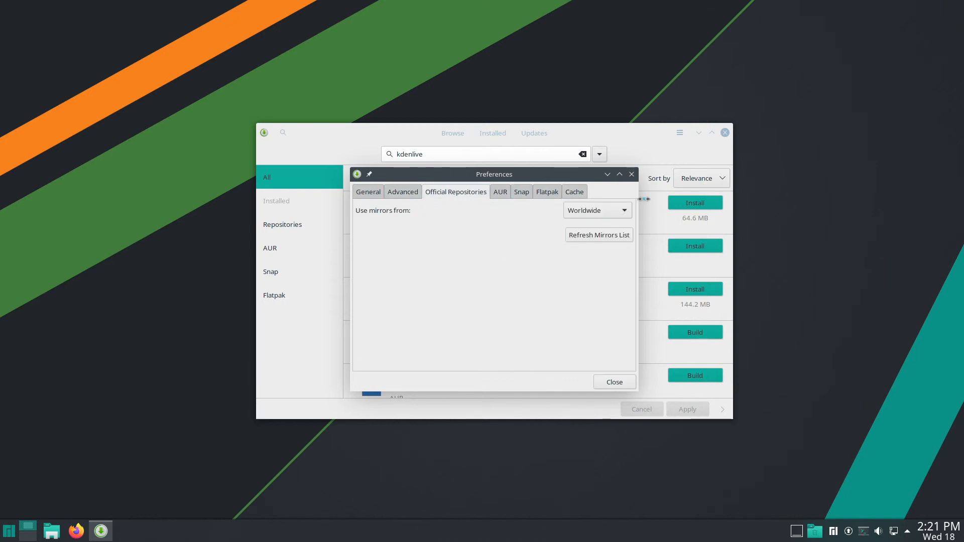
left_click(629, 212)
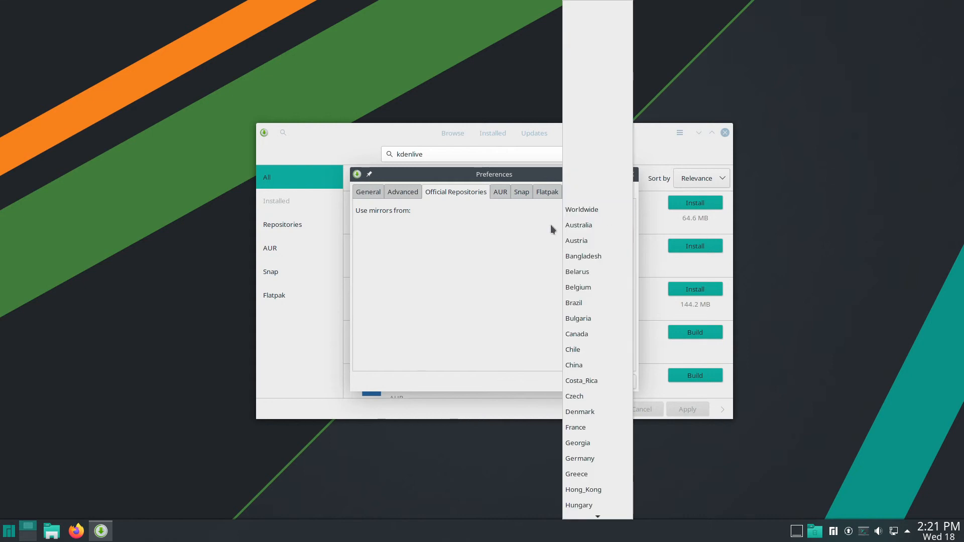
scroll(597, 301, "down", 1)
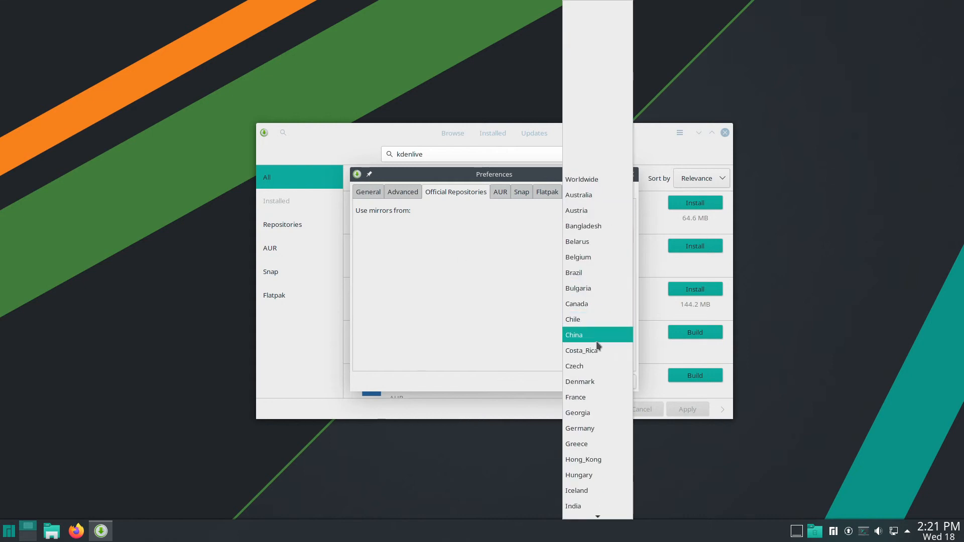
scroll(600, 467, "down", 4)
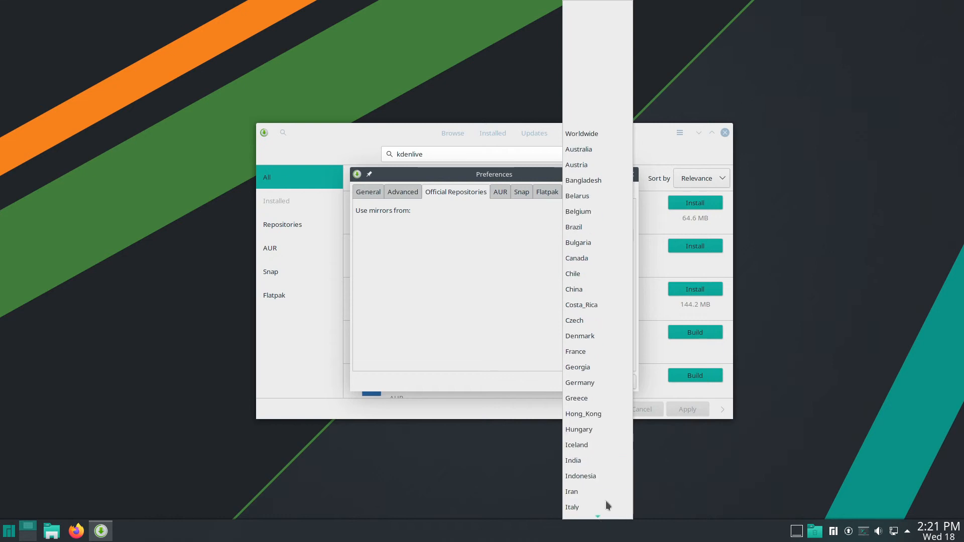
mouse_move(601, 516)
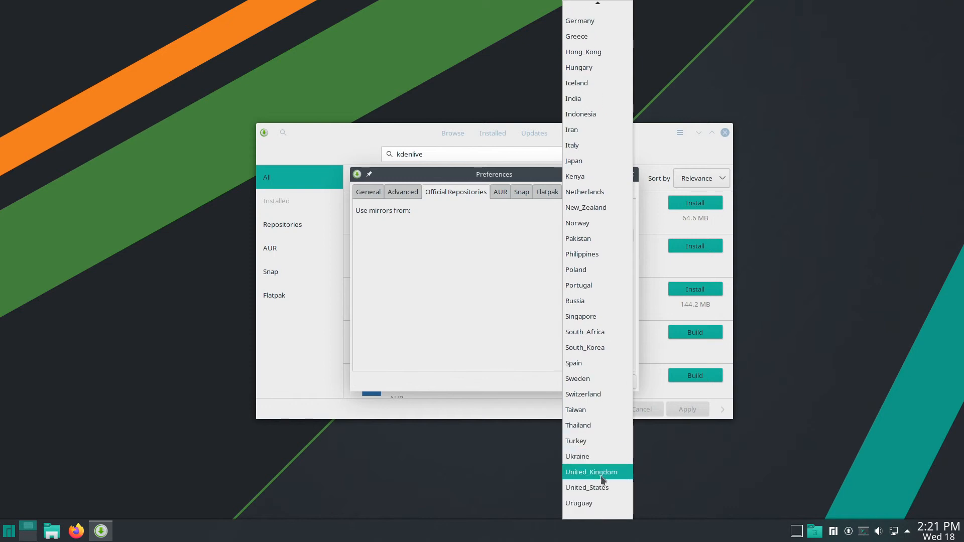
left_click(613, 490)
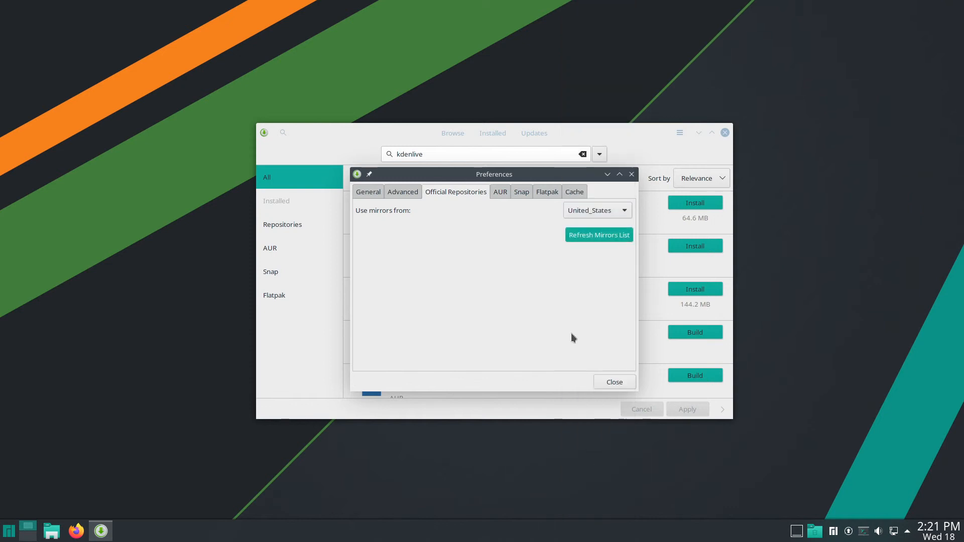
left_click(592, 238)
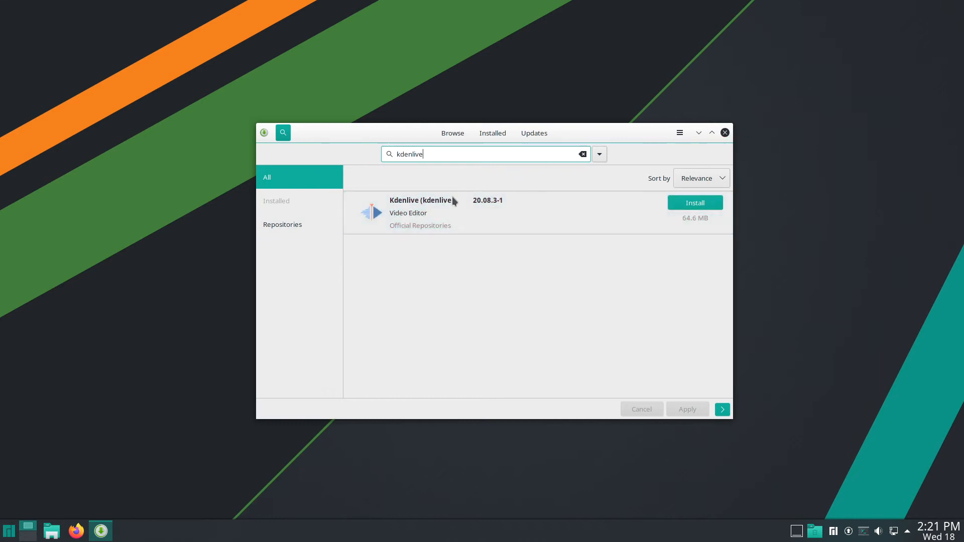
Step: Clear the kdenlive search and close Add/Remove Software, reopening it once from the system tray before closing it again
left_click(583, 155)
left_click(725, 133)
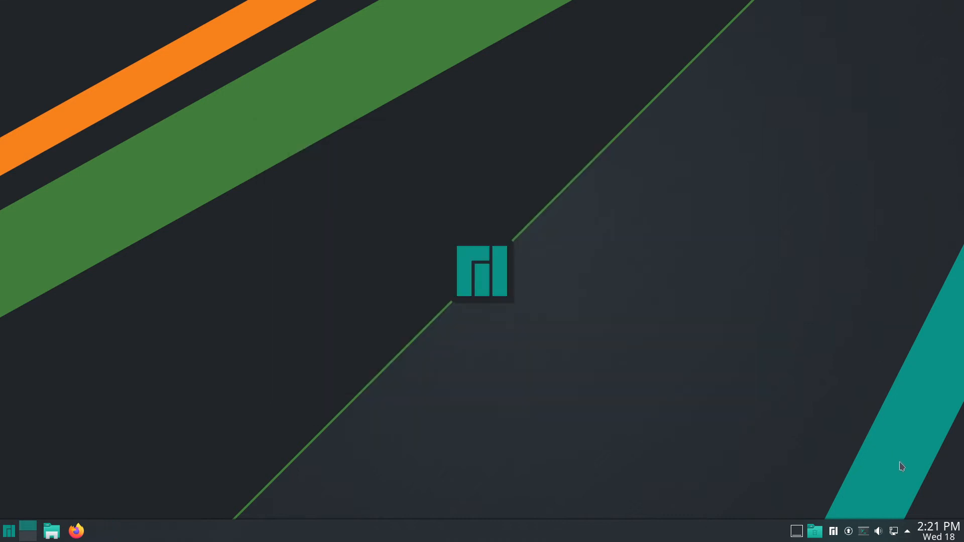
left_click(849, 534)
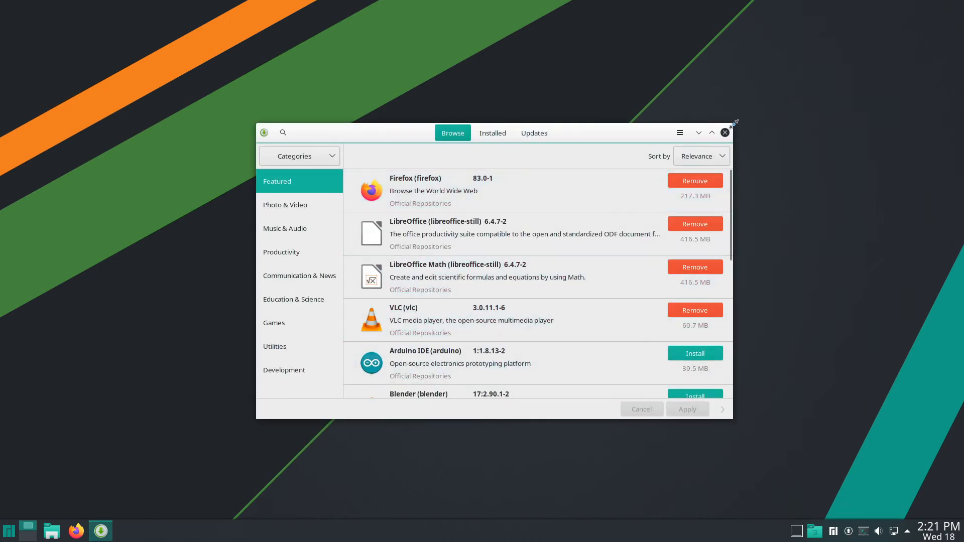
left_click(725, 132)
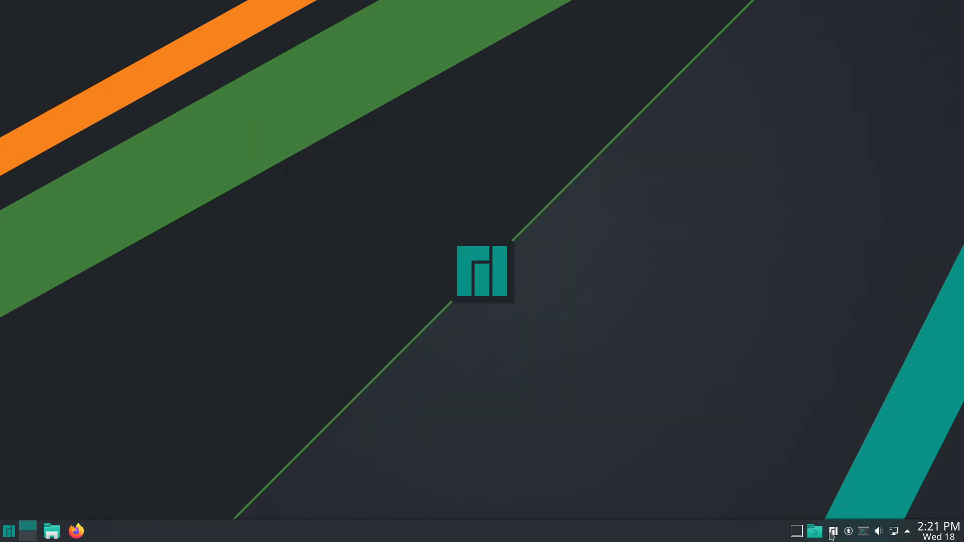
Step: Review the available kernels in Manjaro Settings Manager, look through all its system and hardware settings, and close it
left_click(833, 534)
right_click(834, 533)
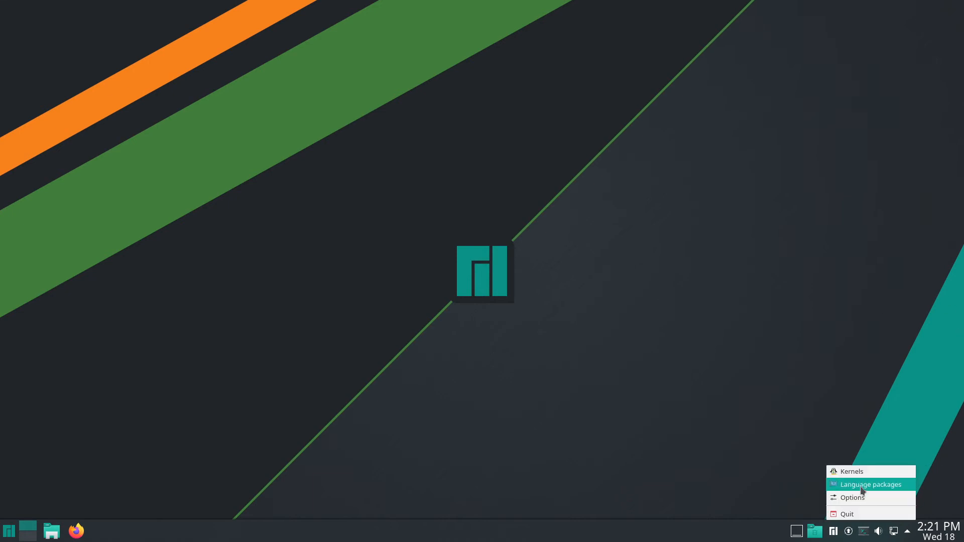
left_click(848, 470)
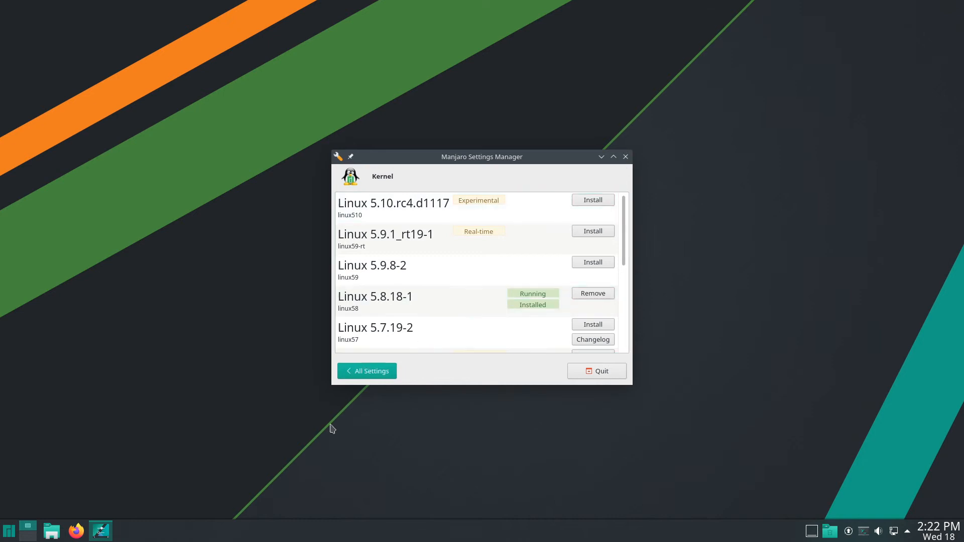
left_click(380, 370)
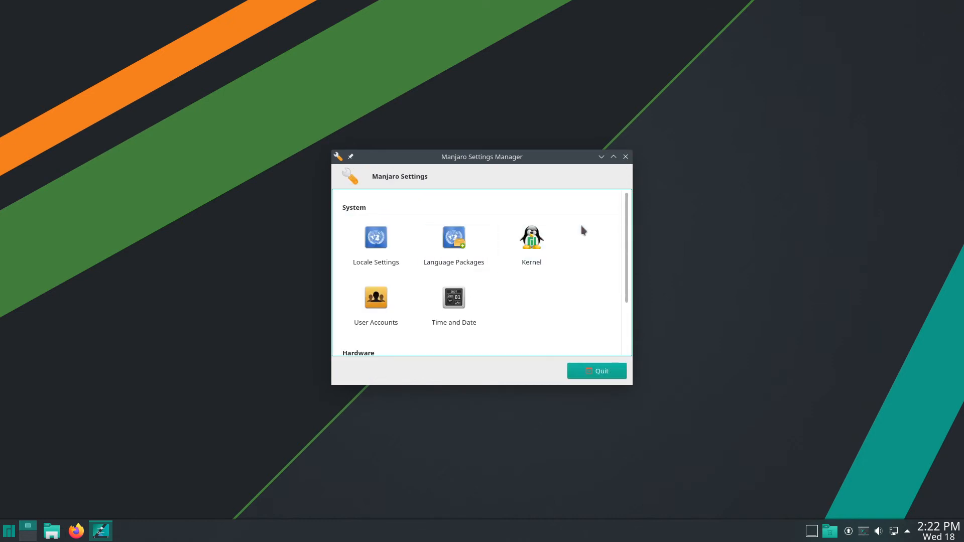
scroll(537, 273, "down", 3)
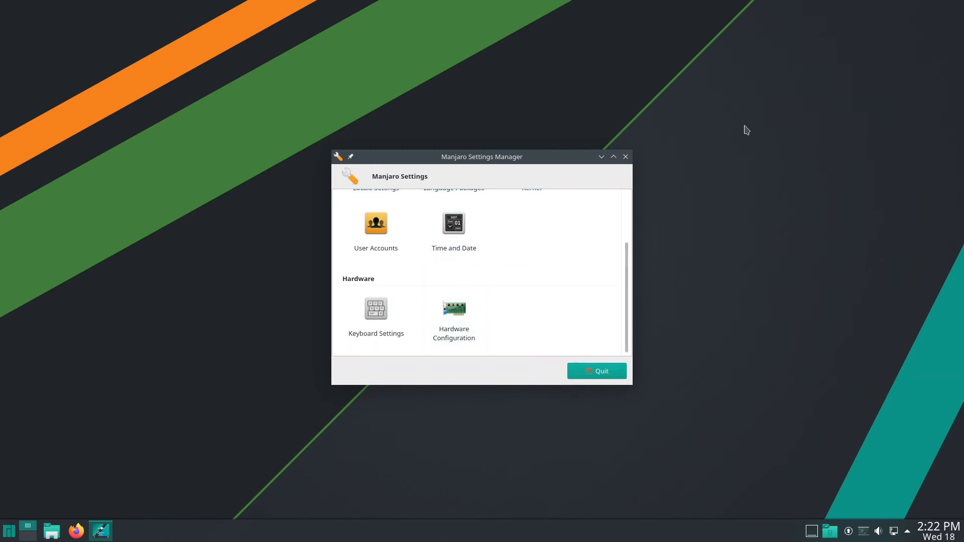
left_click(625, 156)
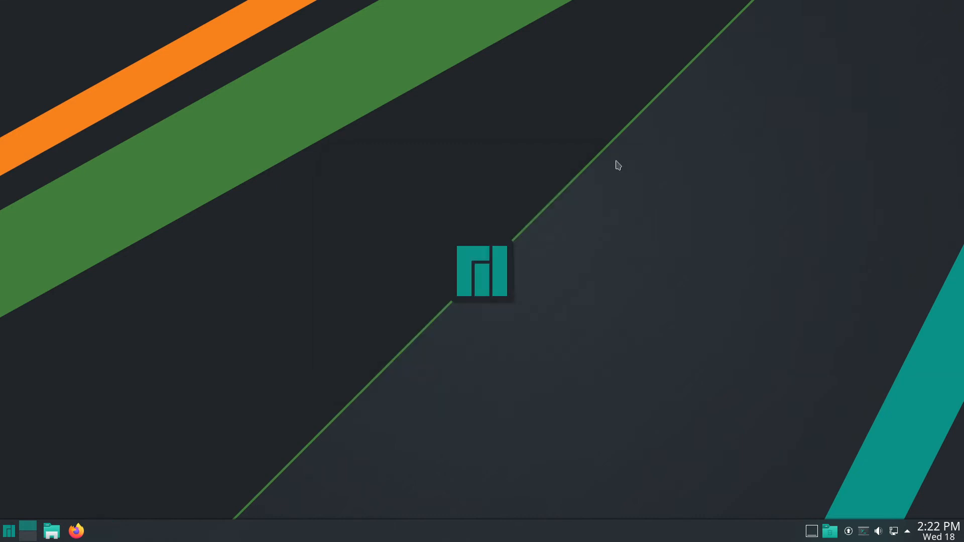
left_click(9, 531)
mouse_move(85, 475)
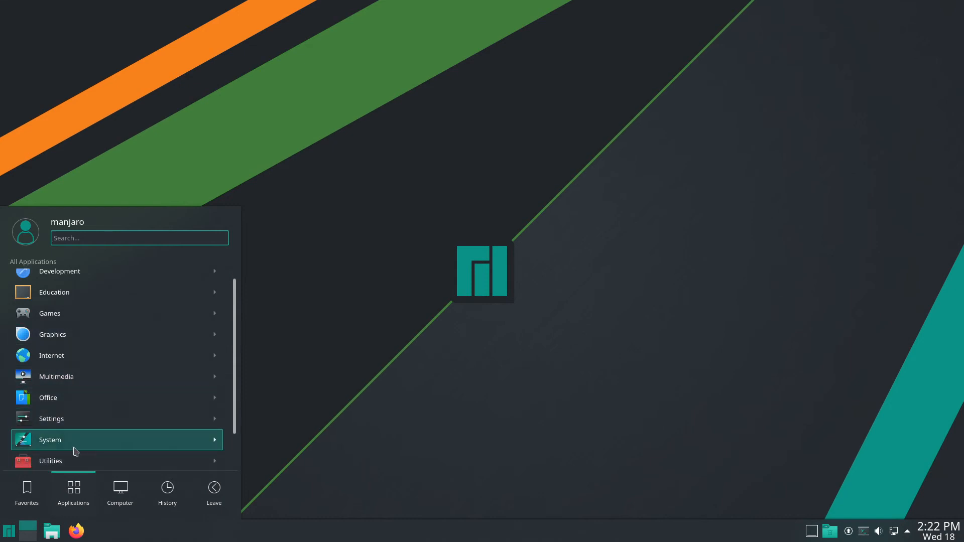
left_click(720, 311)
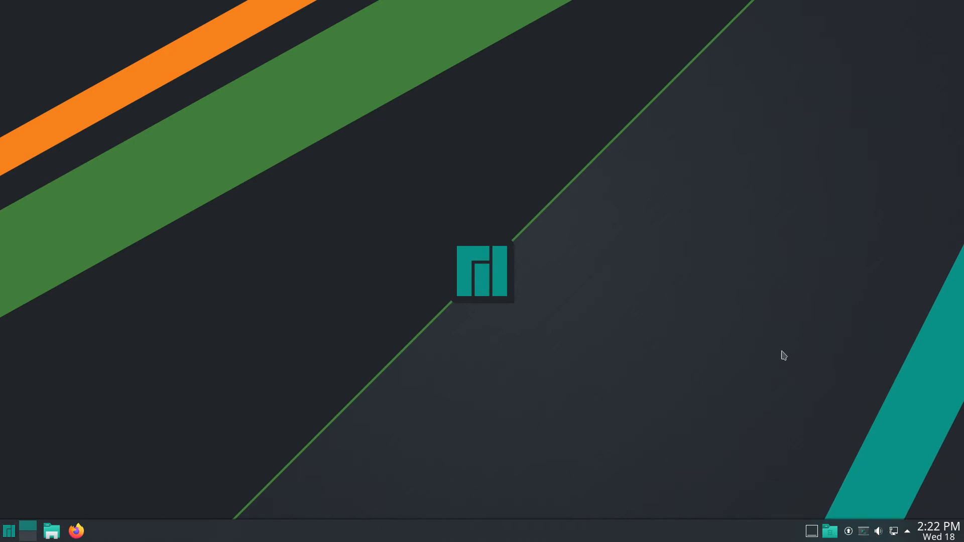
Step: Run "sudo pacman -Syu" in the drop-down terminal, authenticate with the account password, and exit the shell
left_click(863, 531)
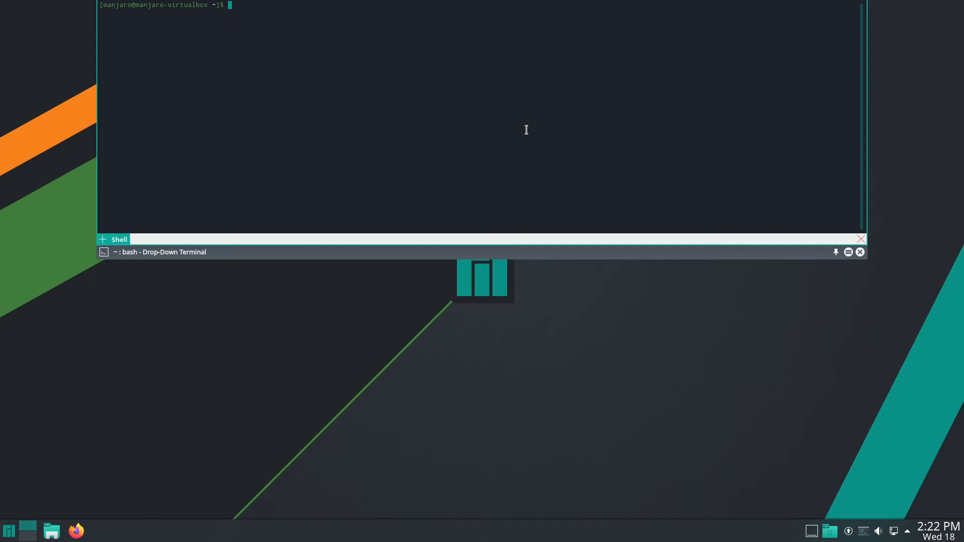
type("sudo pacman -Syu")
key("Return")
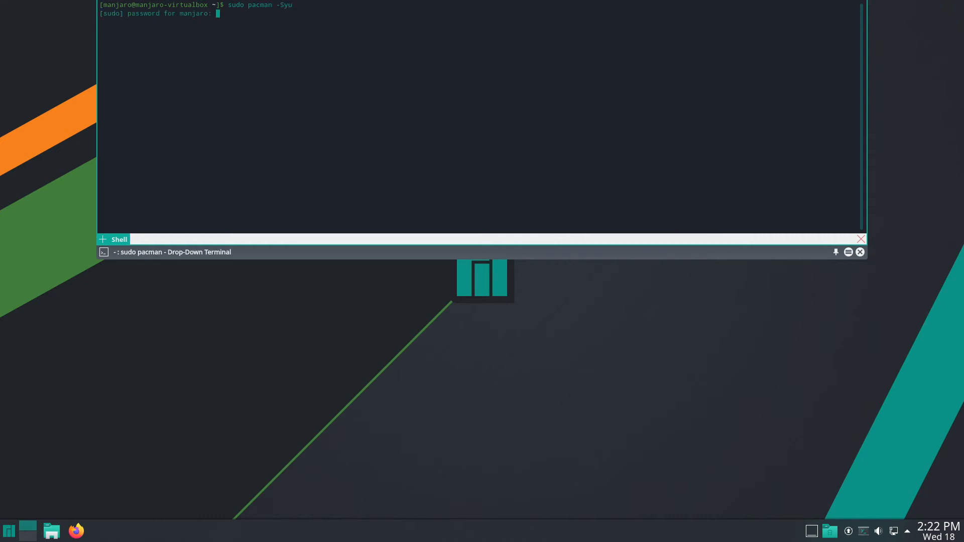
key("Return")
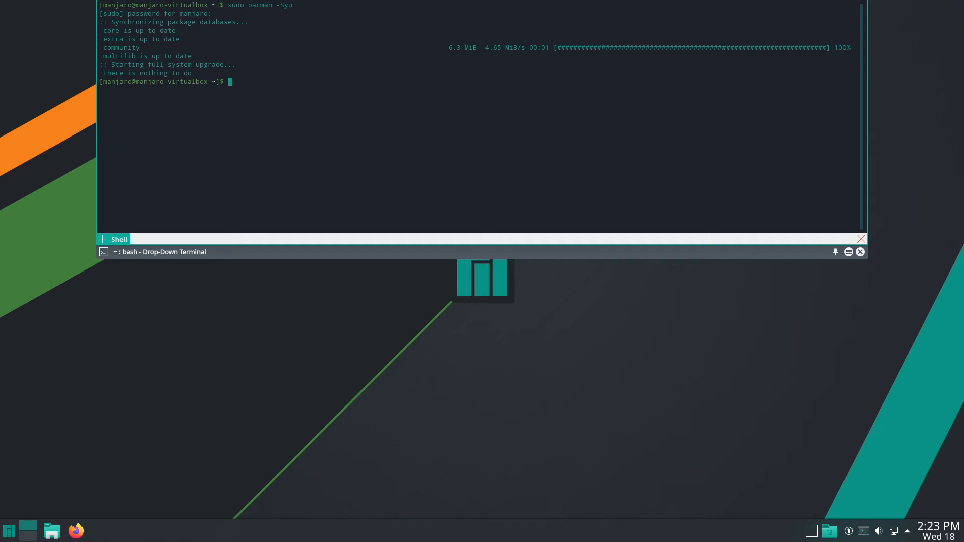
type("exit")
key("Return")
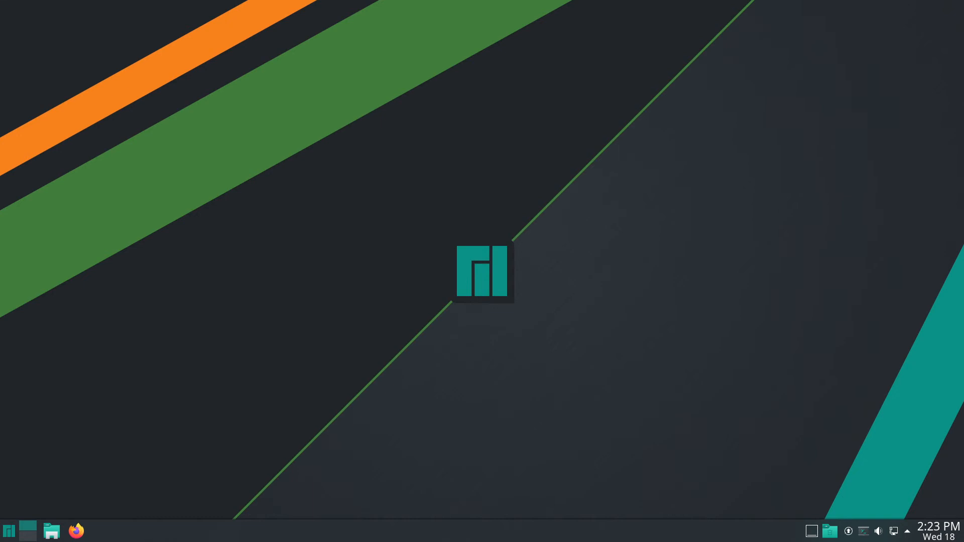
Step: Shut down the computer and confirm the shutdown
left_click(9, 530)
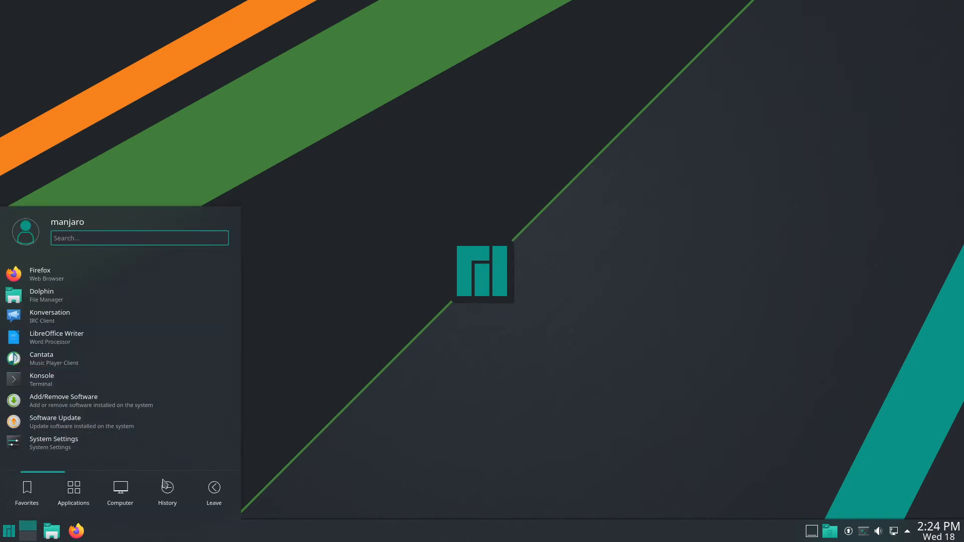
left_click(214, 491)
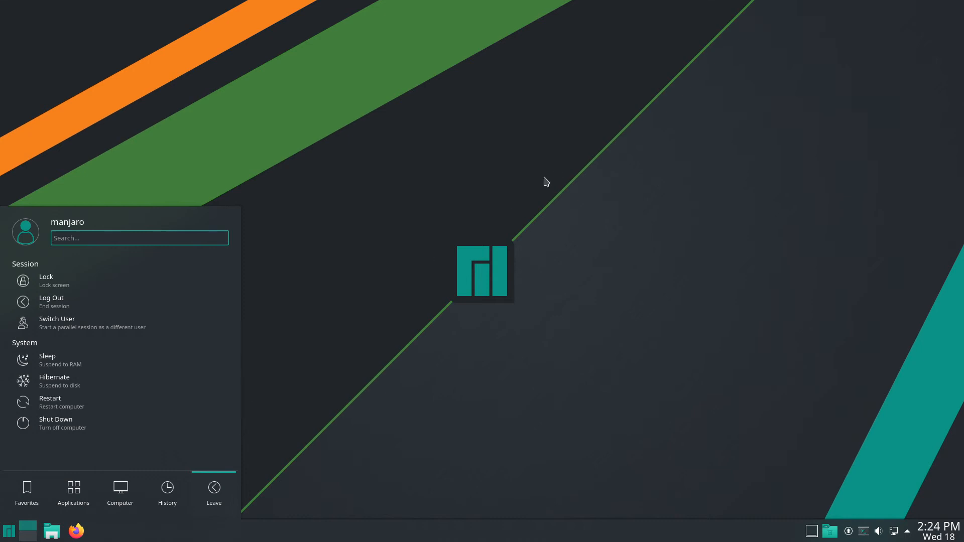
left_click(342, 306)
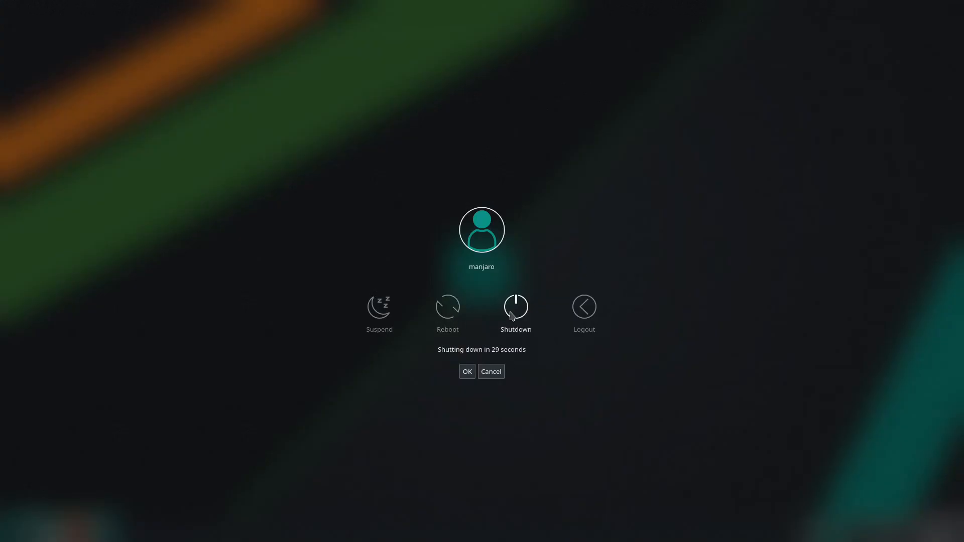
left_click(511, 316)
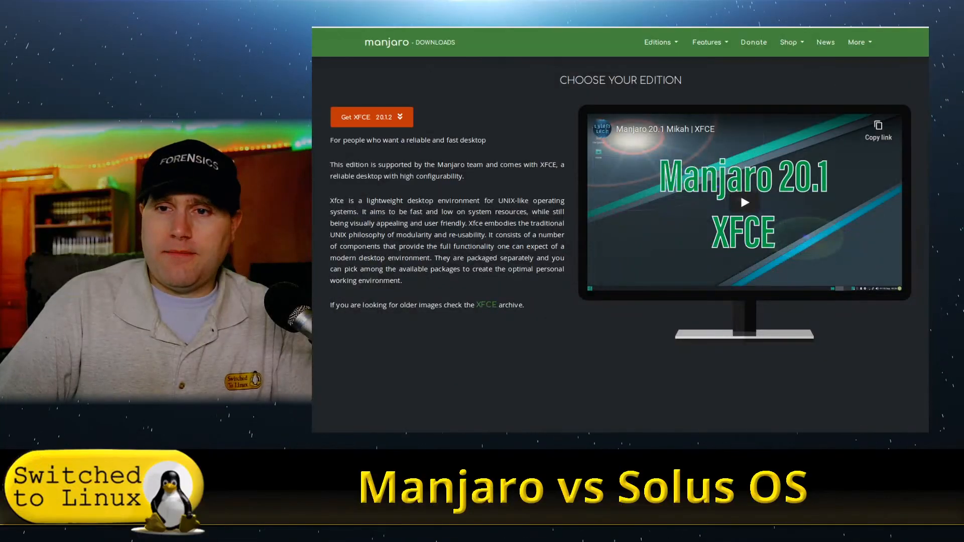